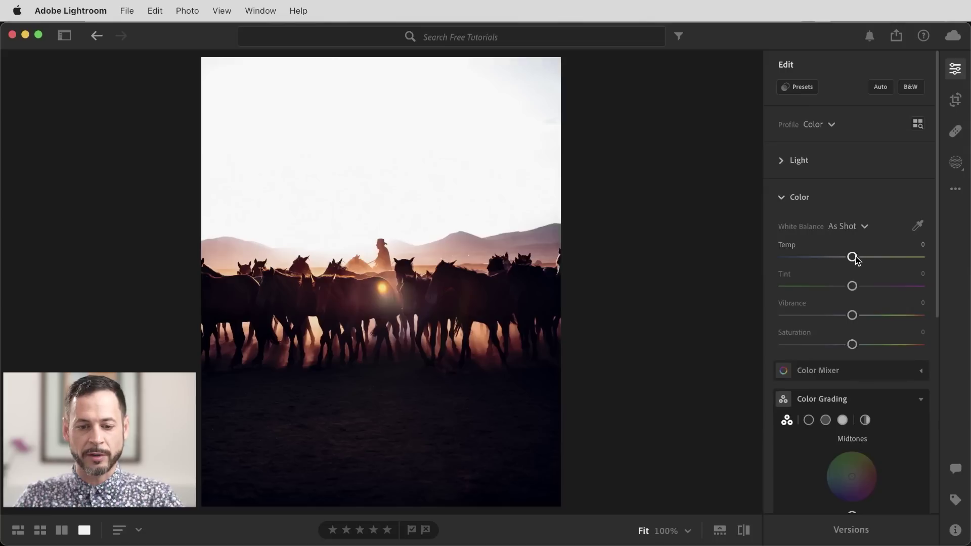
Set the photo's Temp to +45 and Tint to −4, and tint the Color Grading shadows golden orange at hue 40, saturation 78
drag(857, 259, 886, 248)
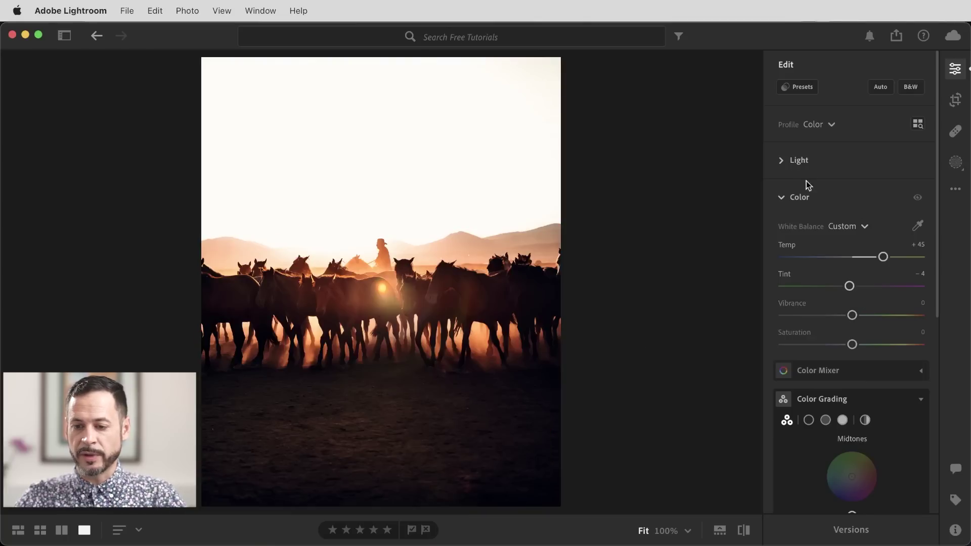
scroll(795, 223, down, 5)
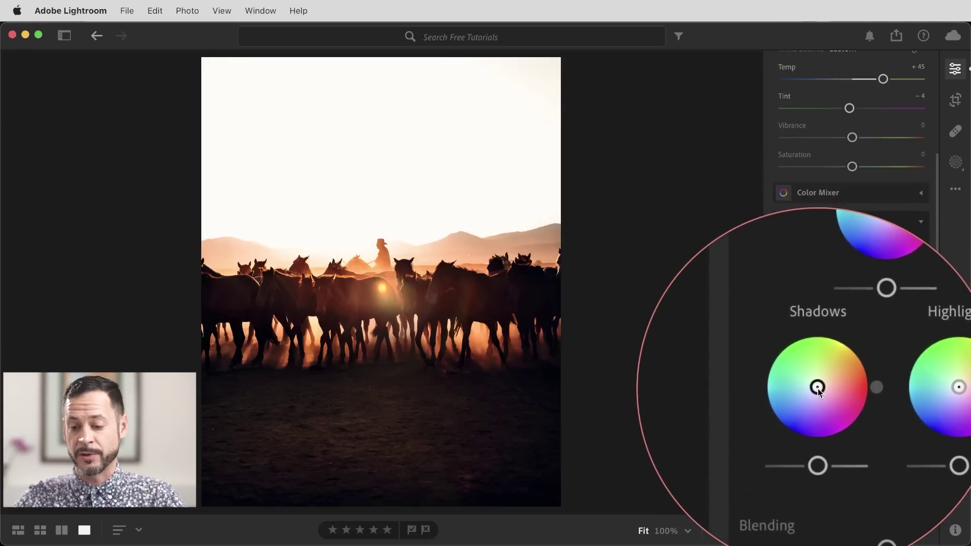
mouse_move(818, 388)
mouse_down()
mouse_move(824, 379)
mouse_move(804, 388)
mouse_move(807, 399)
mouse_move(828, 403)
mouse_move(830, 382)
mouse_up()
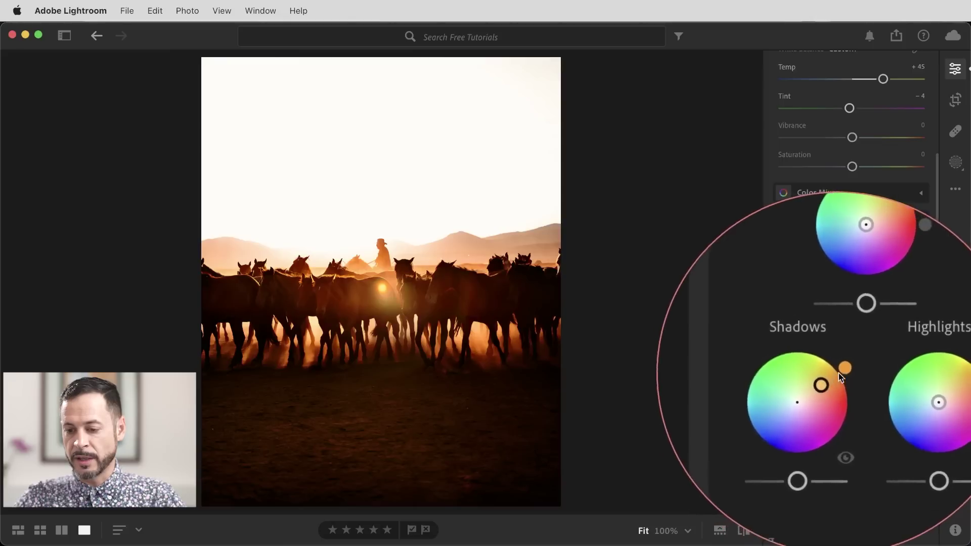
mouse_move(842, 372)
mouse_move(843, 371)
mouse_down()
mouse_move(845, 381)
mouse_move(843, 369)
mouse_move(823, 387)
mouse_move(839, 372)
mouse_move(832, 380)
mouse_up()
mouse_move(830, 376)
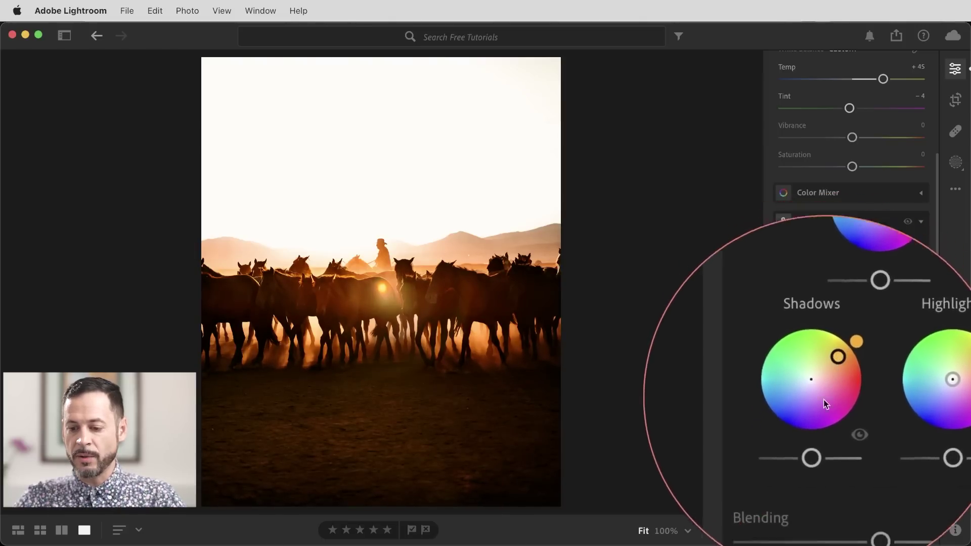
Raise the Color Grading shadows' luminance to 36 and shift their tint to a slightly redder, less saturated orange
mouse_move(818, 432)
mouse_down()
mouse_move(826, 428)
mouse_move(805, 431)
mouse_move(825, 419)
mouse_up()
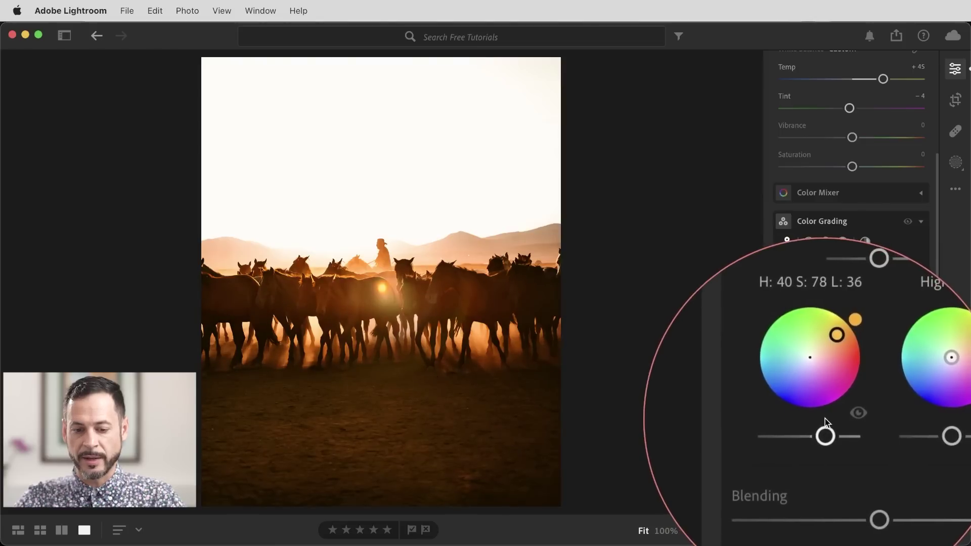
drag(825, 418, 825, 418)
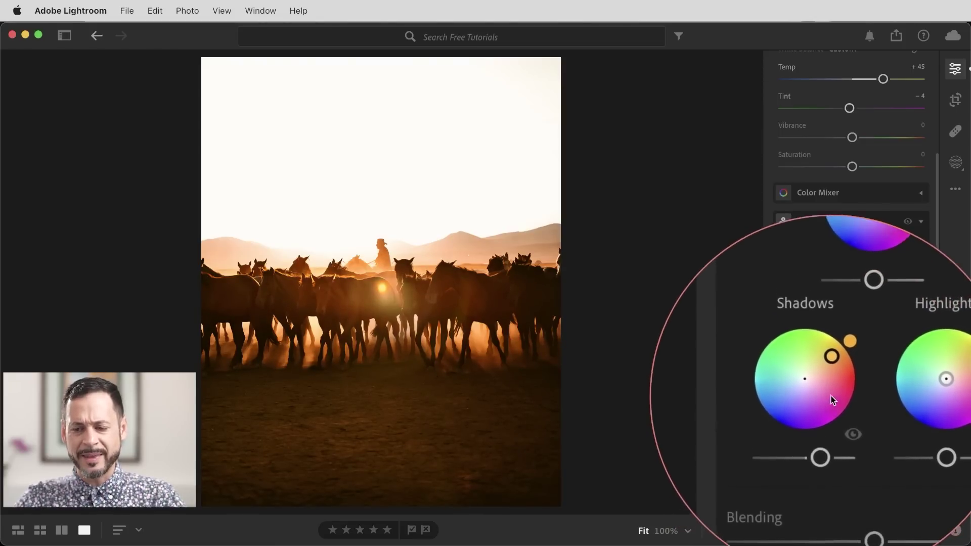
drag(841, 369, 844, 371)
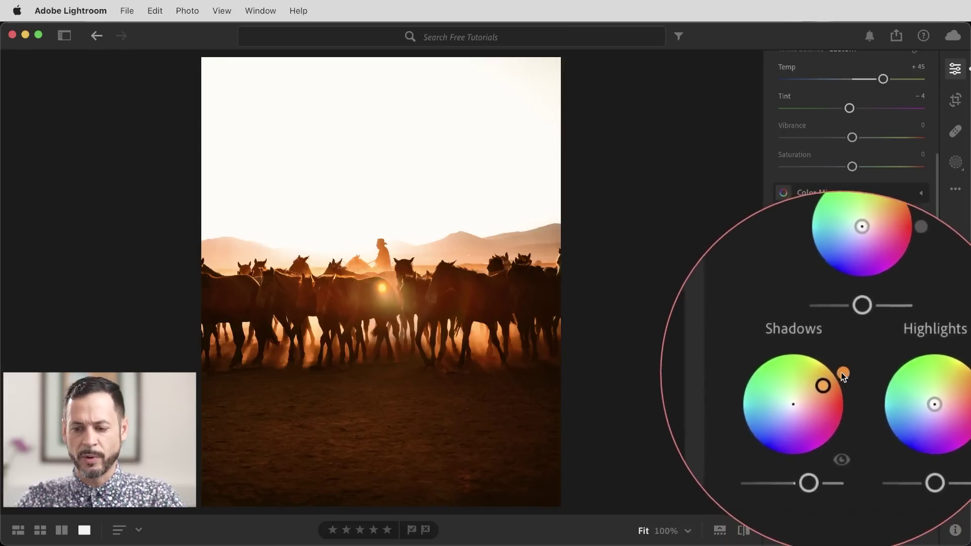
drag(833, 380, 830, 381)
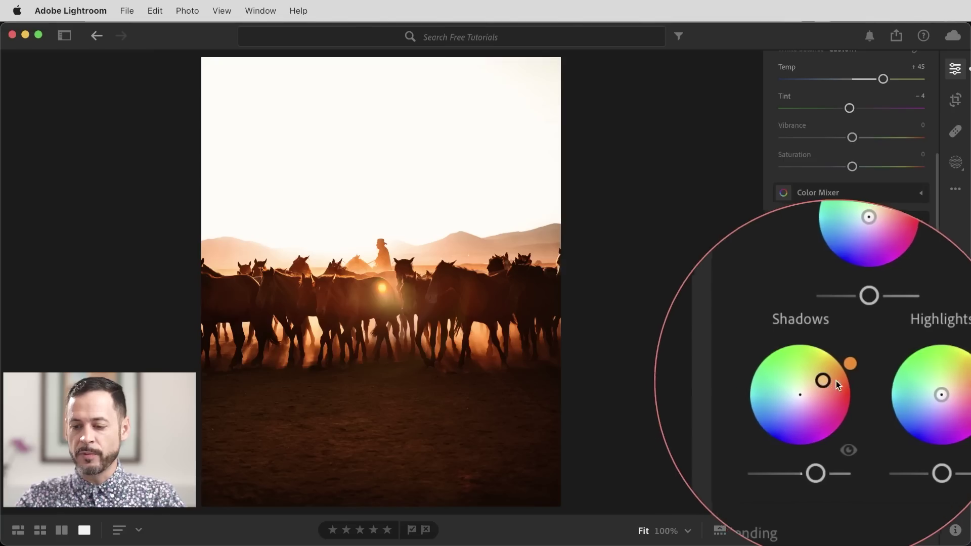
Tint the Color Grading highlights a warm yellow-orange and lower their luminance to tone down the bright sky
drag(889, 391, 900, 384)
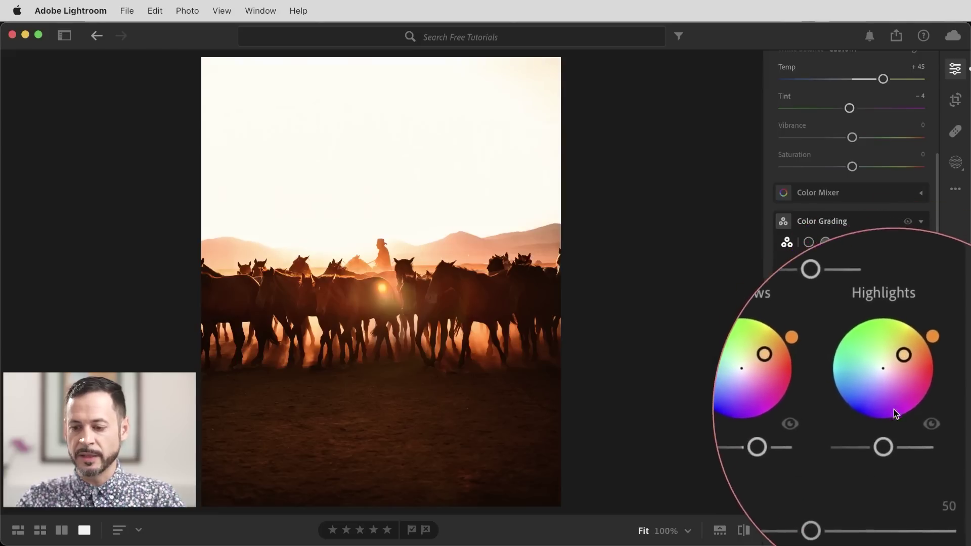
drag(889, 430, 883, 429)
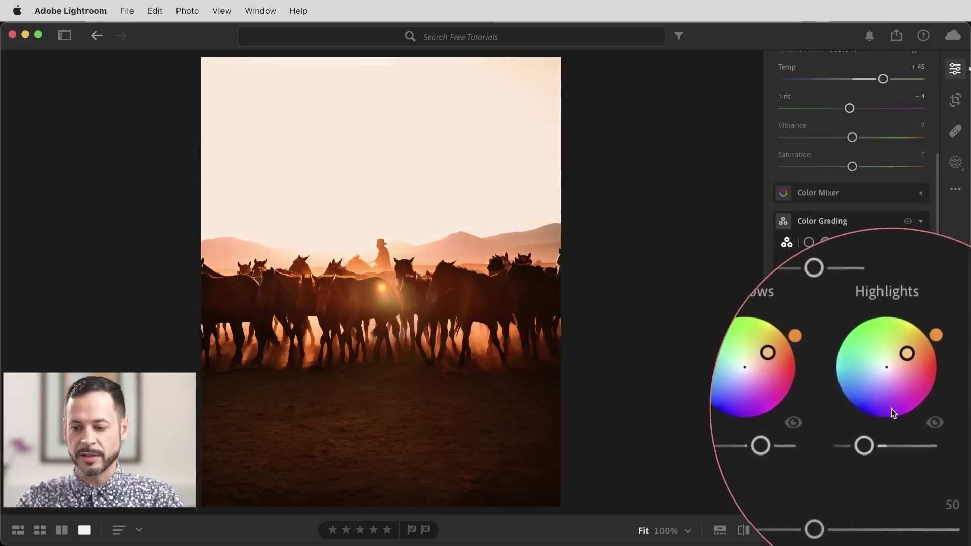
drag(900, 381, 913, 369)
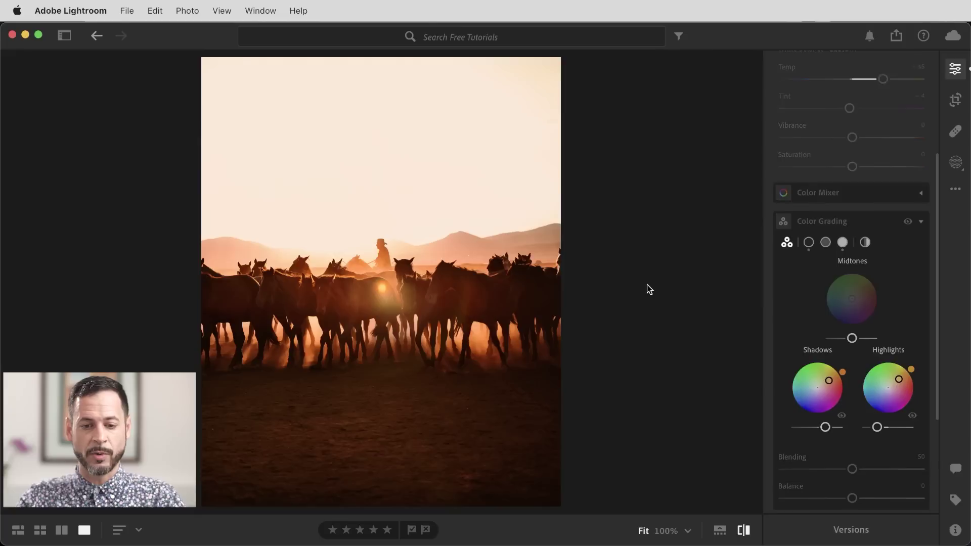
Compare the warm-graded photo with the original several times to judge the shadow and highlight grading
key(backslash)
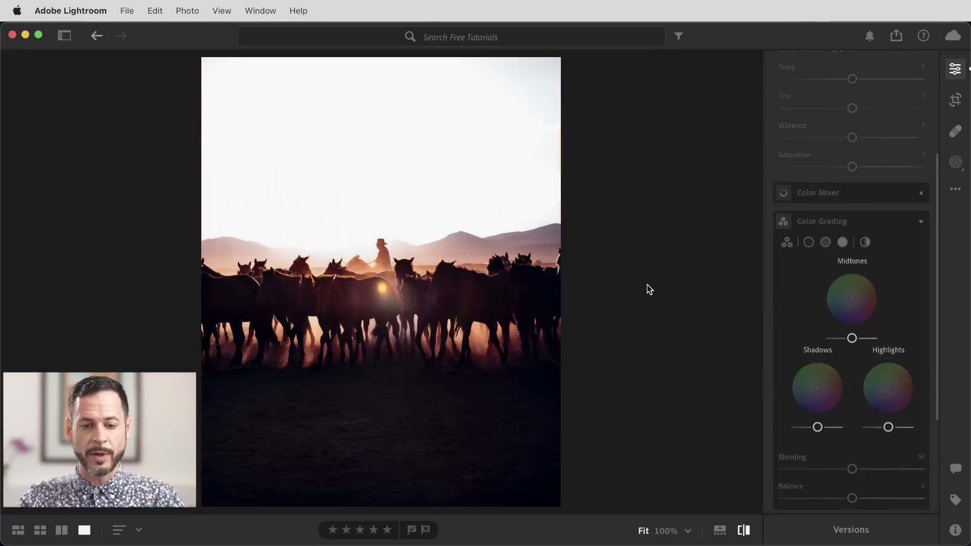
key(backslash)
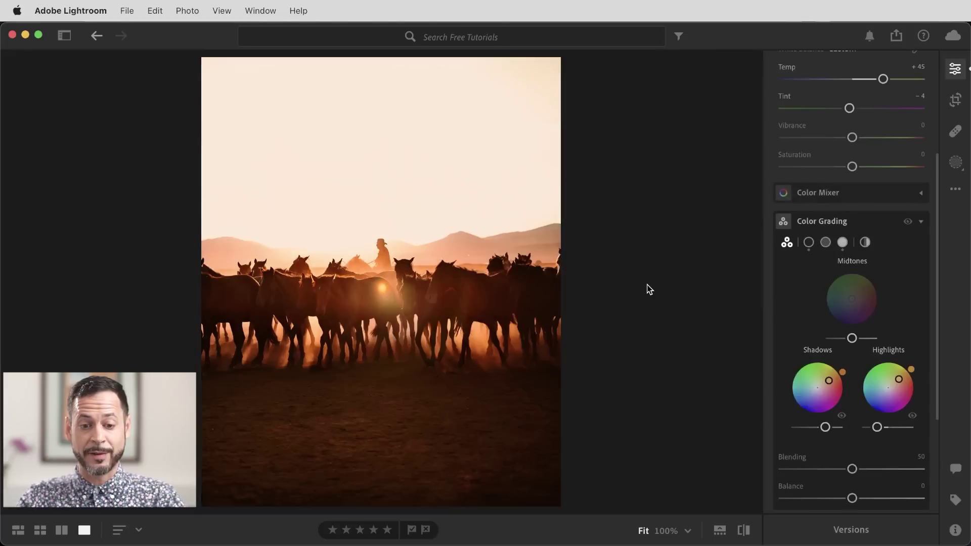
key(backslash)
key(backslash)
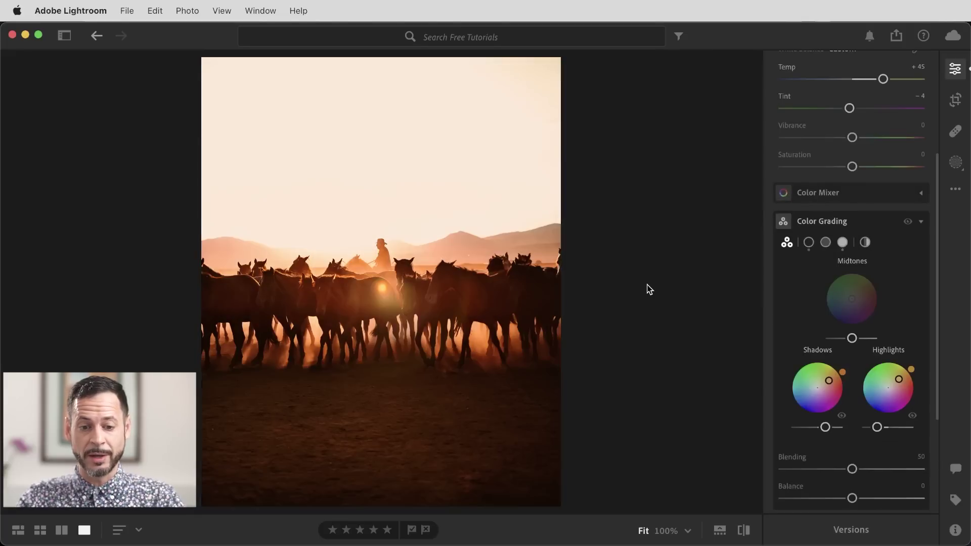
key(backslash)
key(backslash)
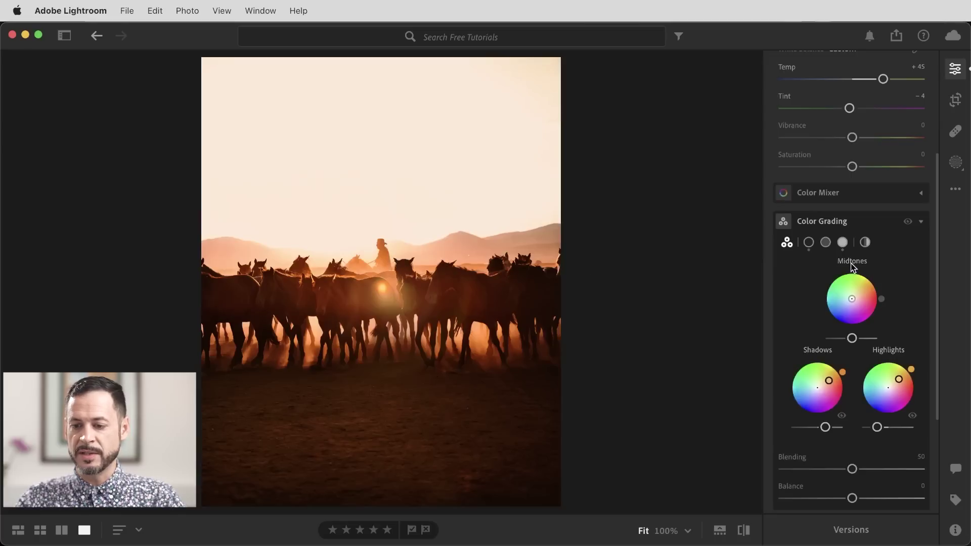
Tint the Color Grading midtones a moderate orange and slightly reduce the saturation of the shadows' tint
drag(855, 299, 863, 294)
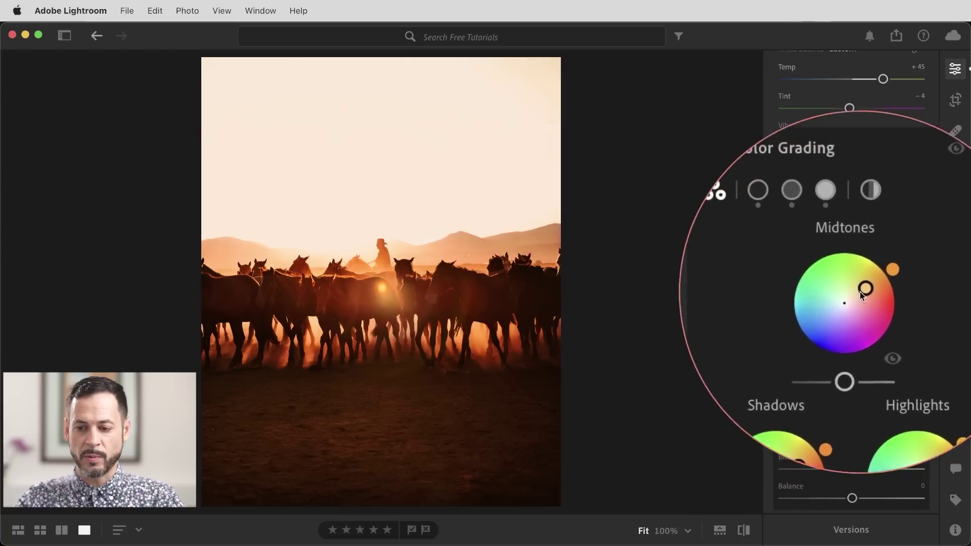
drag(864, 294, 860, 295)
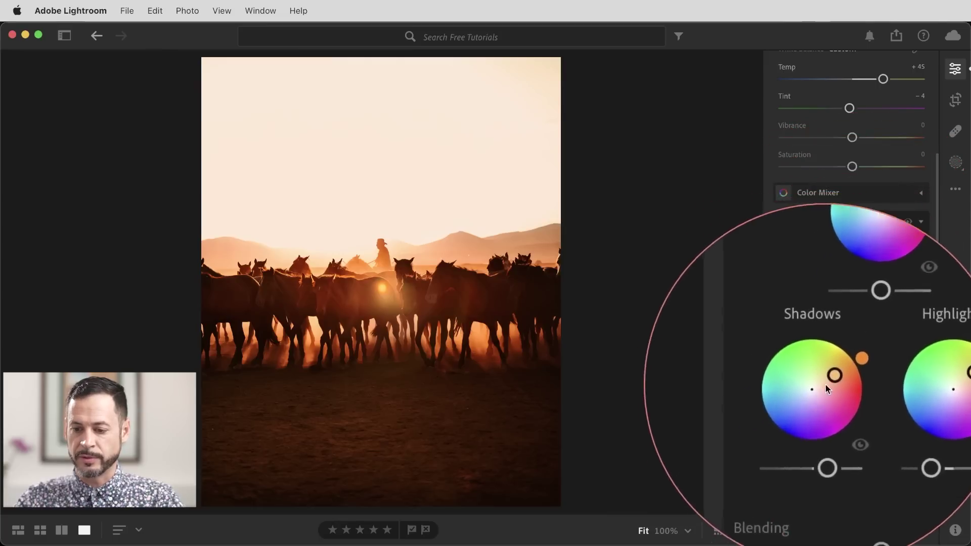
drag(830, 381, 827, 383)
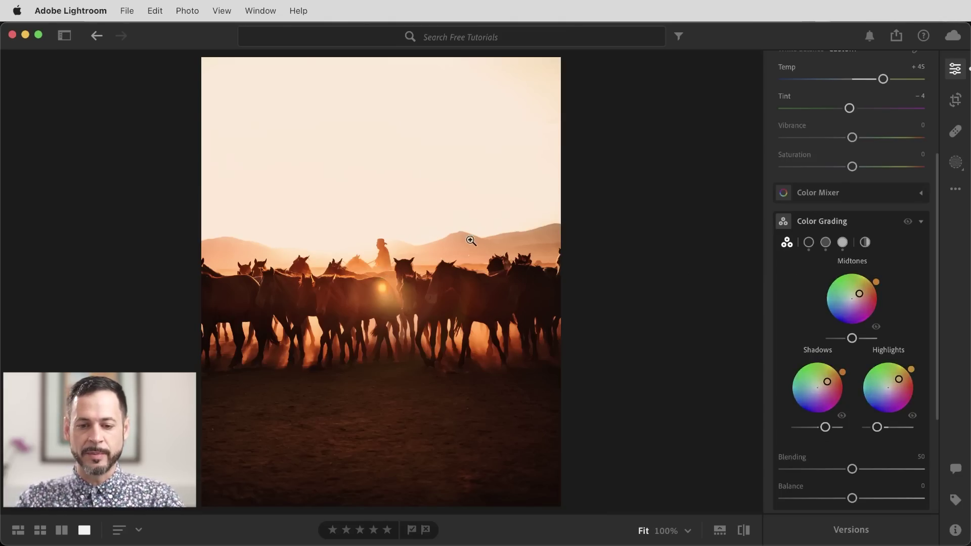
Switch between the original and the edited photo to check the complete midtone, shadow and highlight grade
key(backslash)
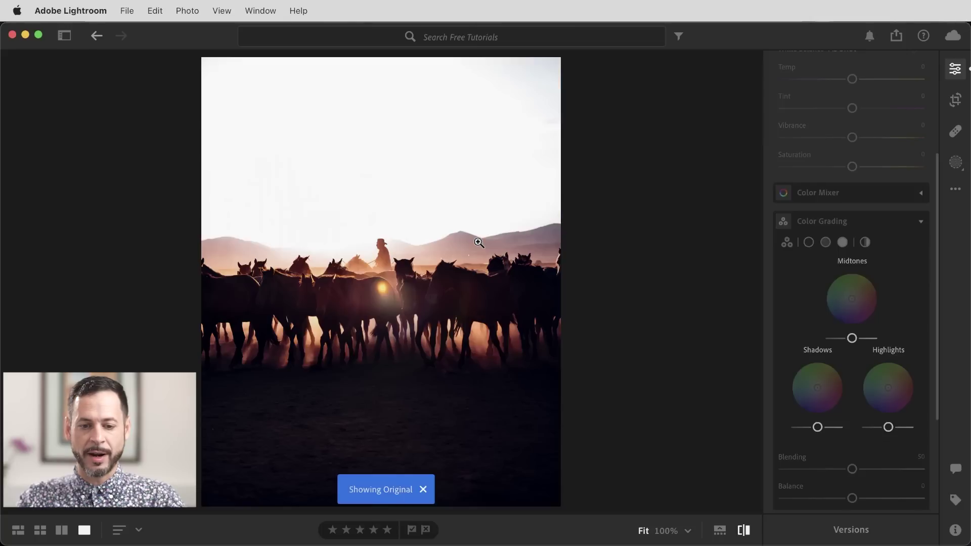
key(backslash)
key(backslash)
key(backslash)
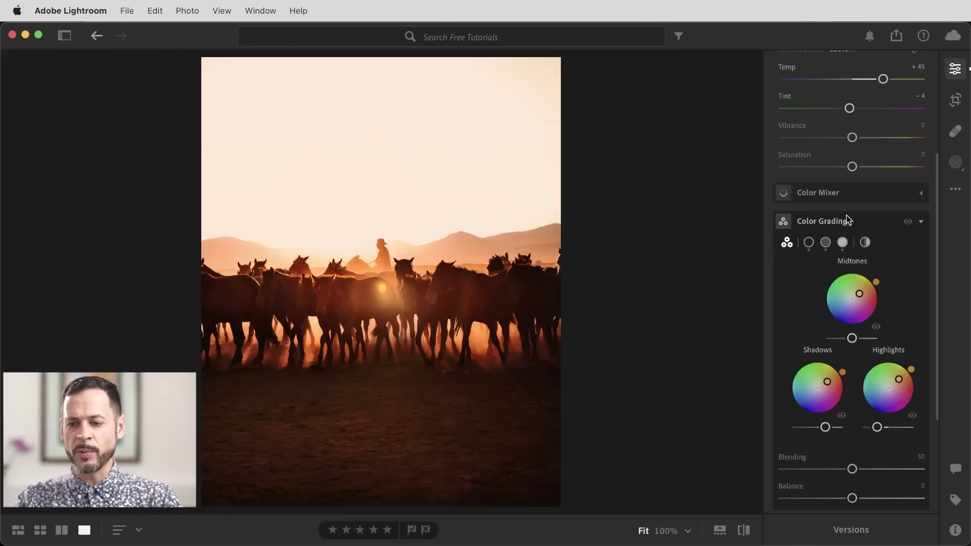
Create a large radial gradient mask centred in the sky just above the rider, reaching past the horses to the ground
scroll(849, 221, up, 5)
click(955, 71)
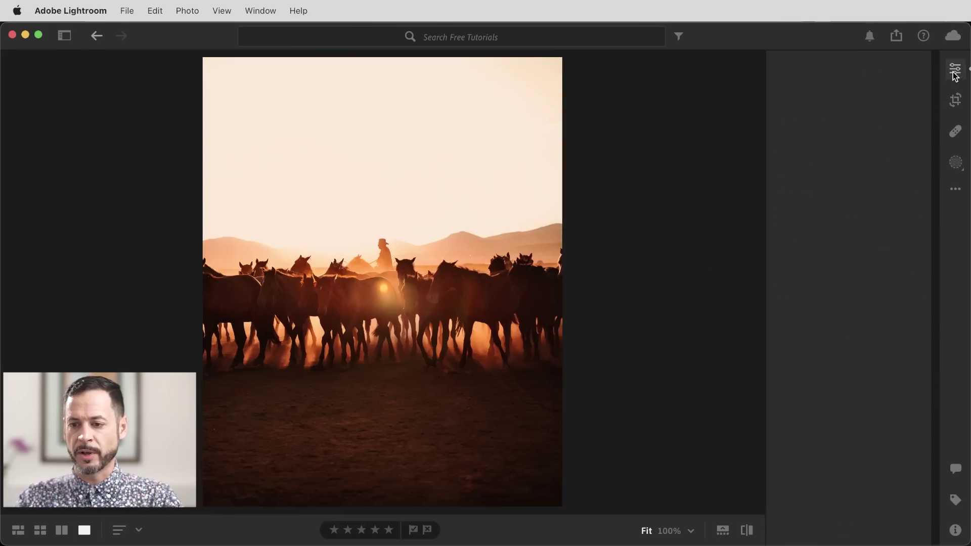
click(956, 165)
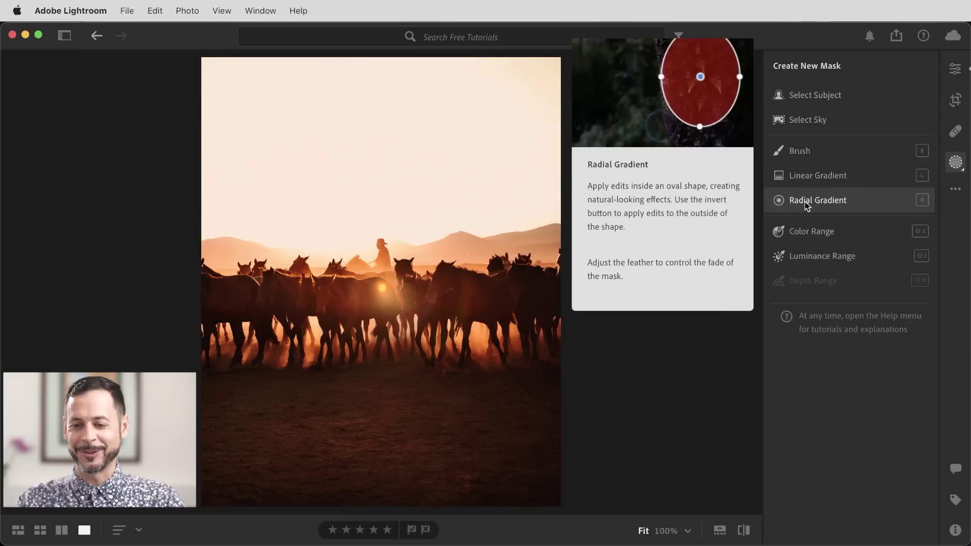
click(806, 201)
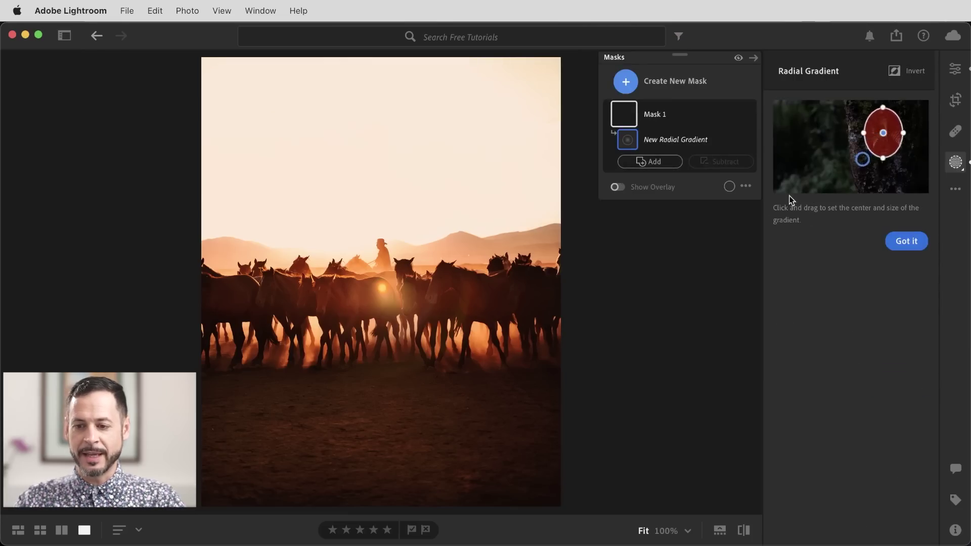
drag(357, 228, 540, 422)
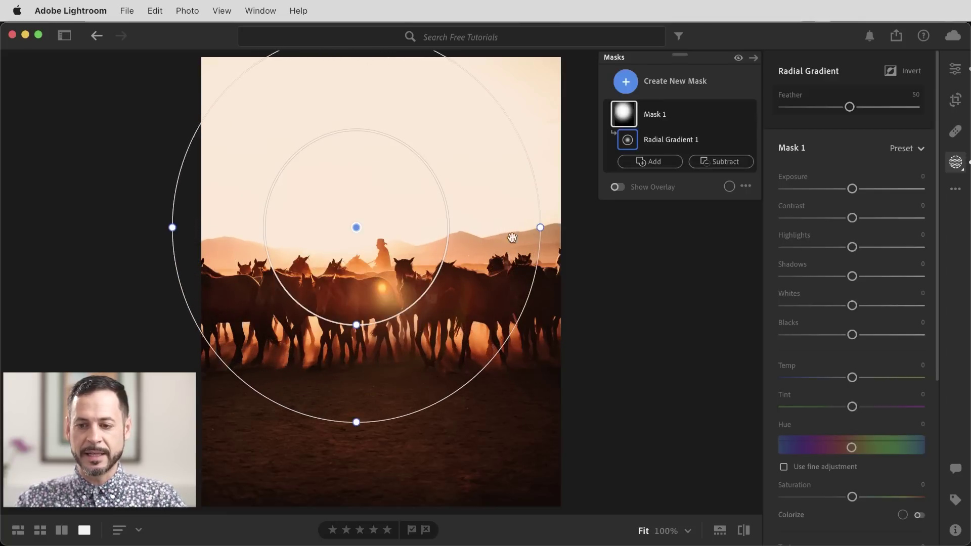
Set the radial mask's Exposure to +0.20, Shadows to +28 and Temp to +11
mouse_move(858, 190)
mouse_down()
mouse_move(891, 189)
mouse_move(861, 181)
mouse_up()
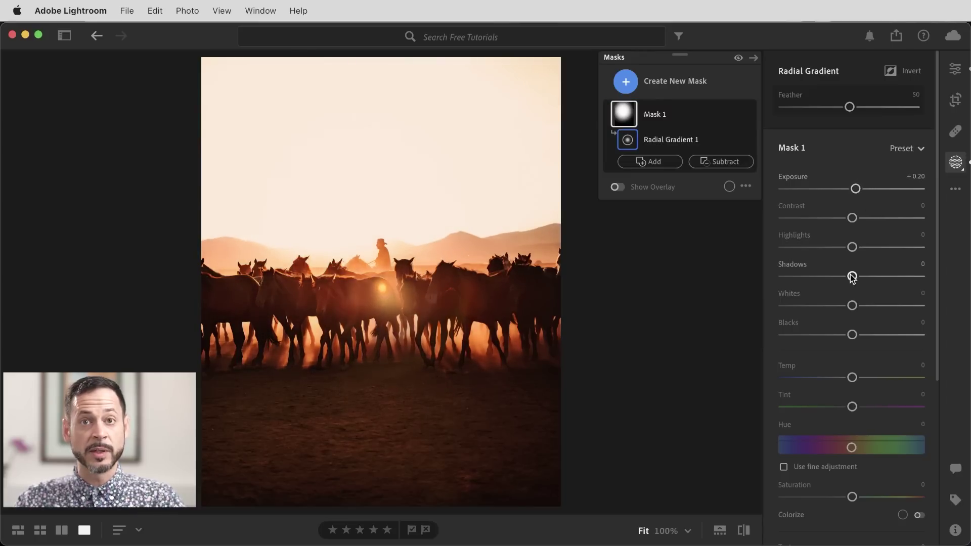
drag(852, 276, 873, 274)
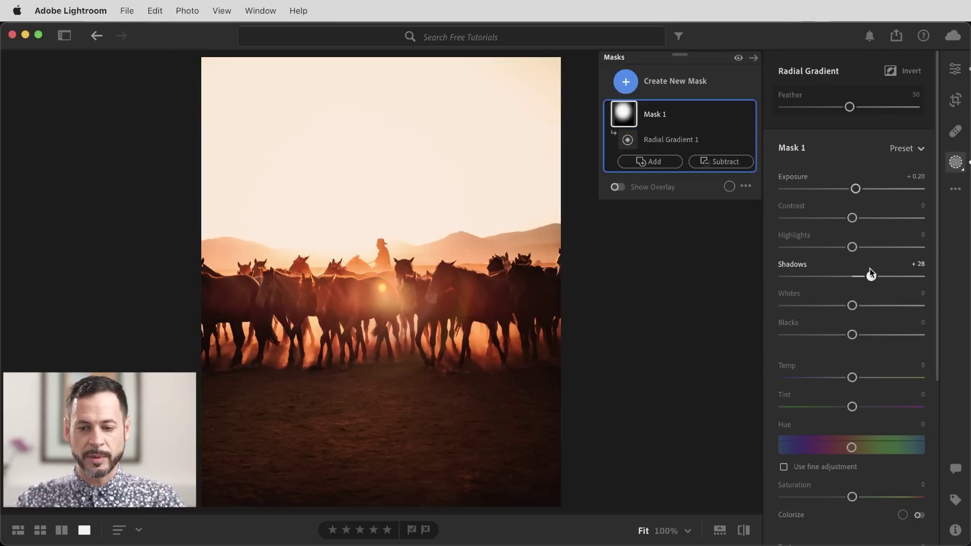
drag(853, 378, 858, 378)
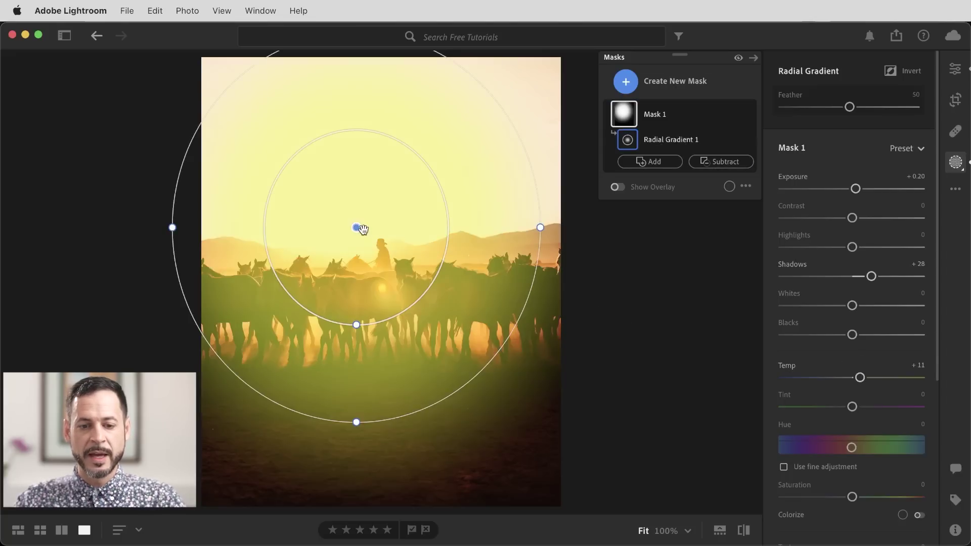
Move the radial gradient's centre down beside the rider and set its Feather to 59
drag(360, 228, 365, 250)
drag(373, 341, 388, 325)
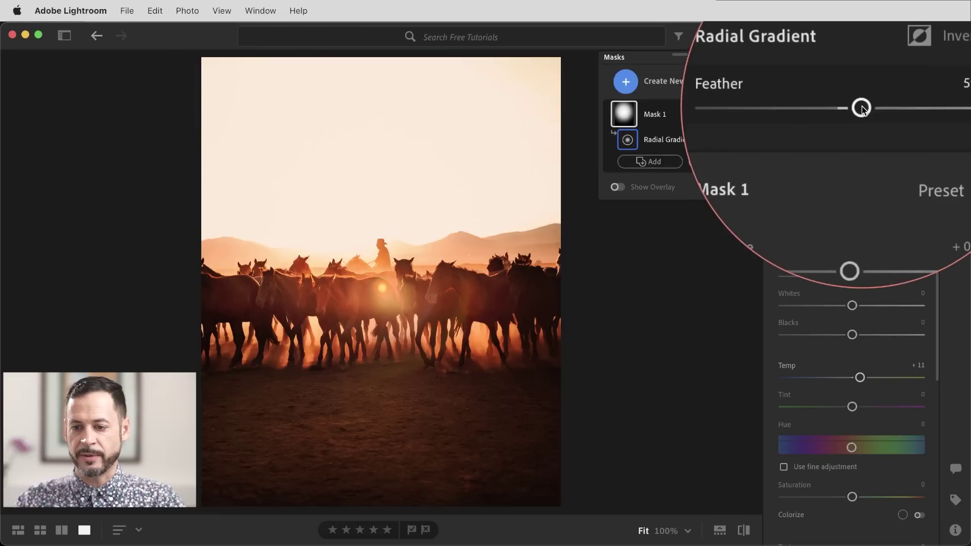
Soften the area inside the radial mask by setting Clarity to −31 and Dehaze to −34
scroll(854, 188, down, 3)
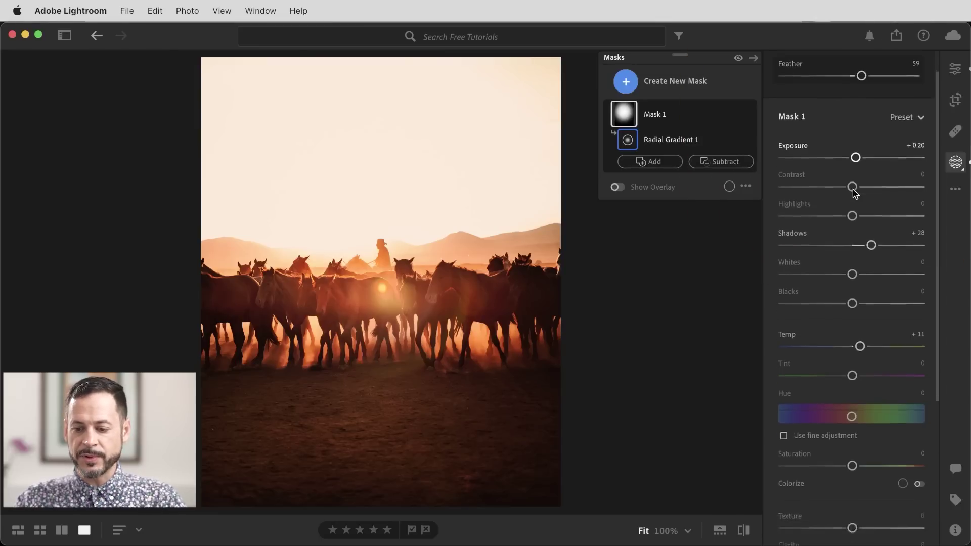
scroll(853, 189, down, 4)
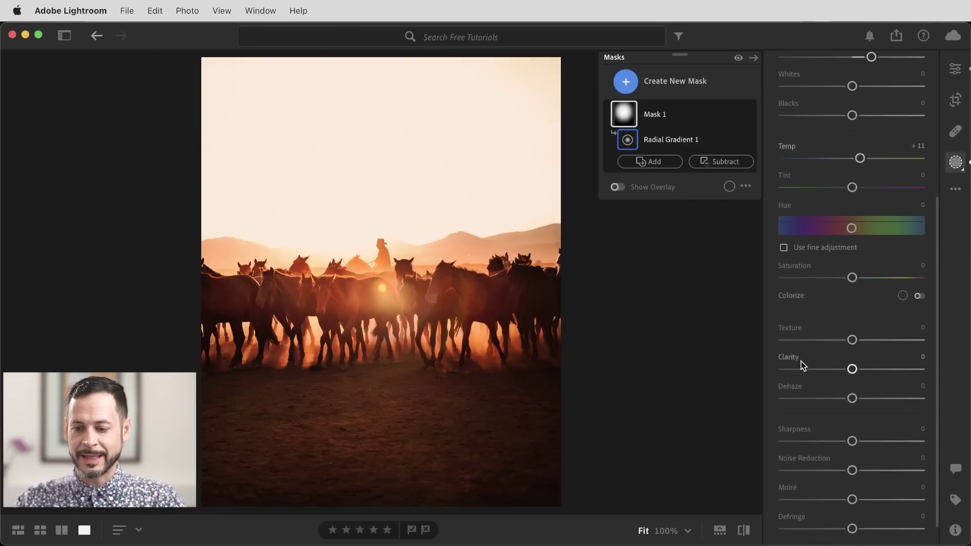
drag(855, 373, 828, 403)
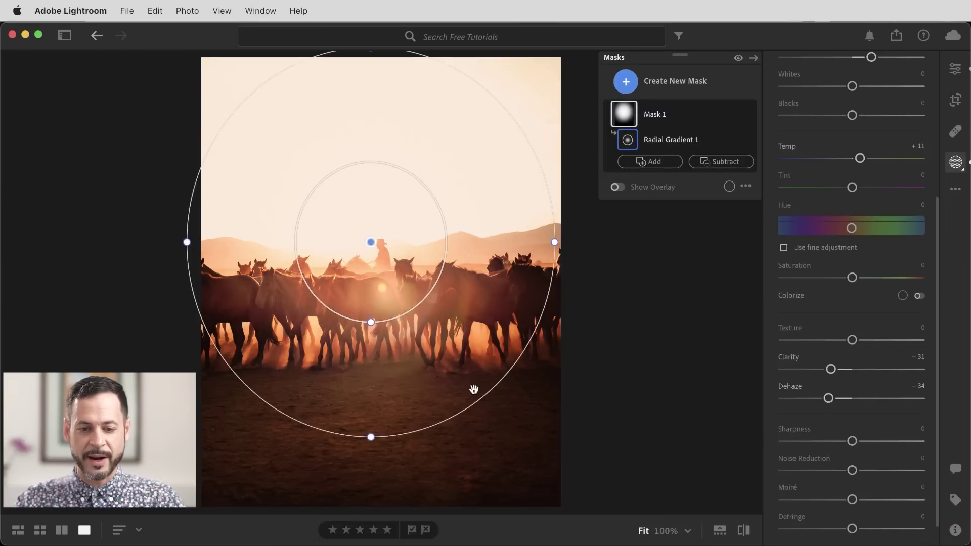
Show the mask overlay and change its colour from yellow to red
mouse_move(373, 244)
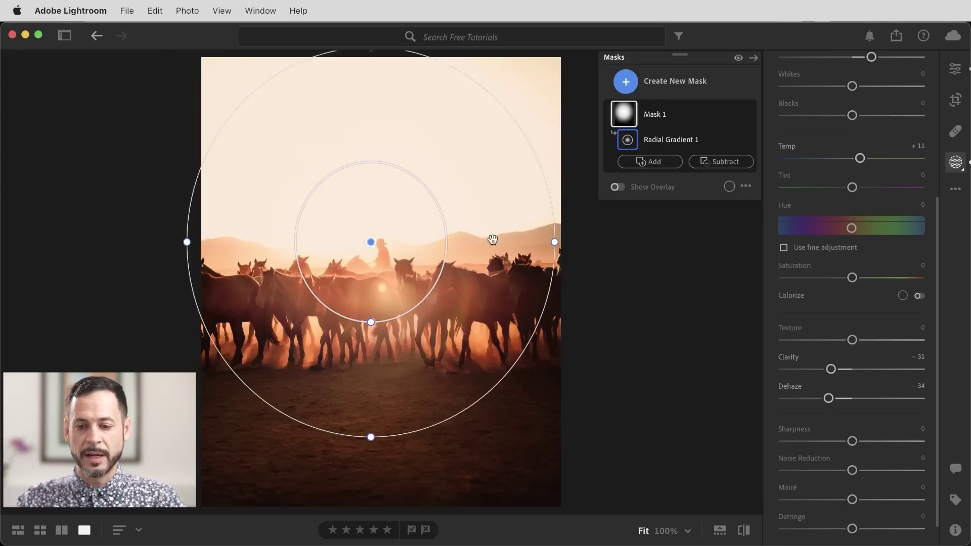
click(619, 187)
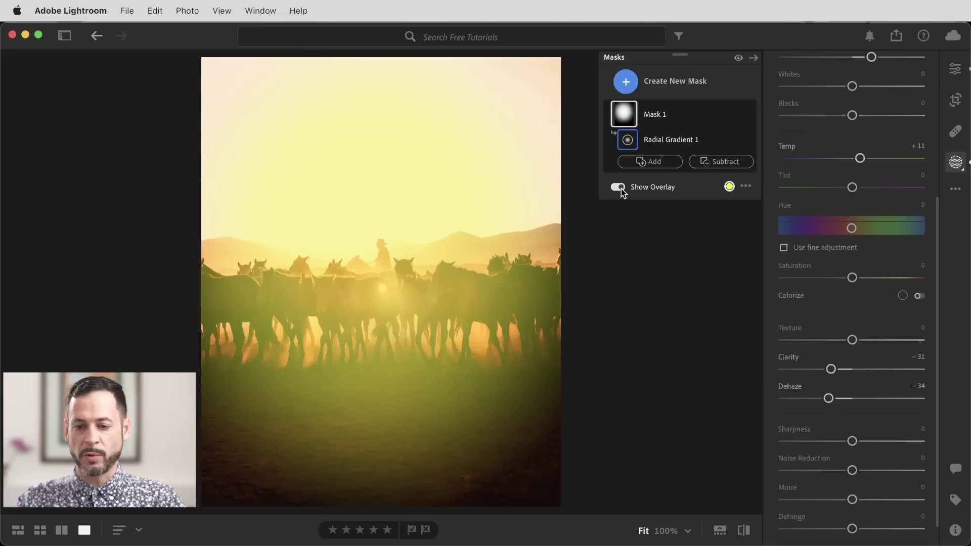
click(729, 186)
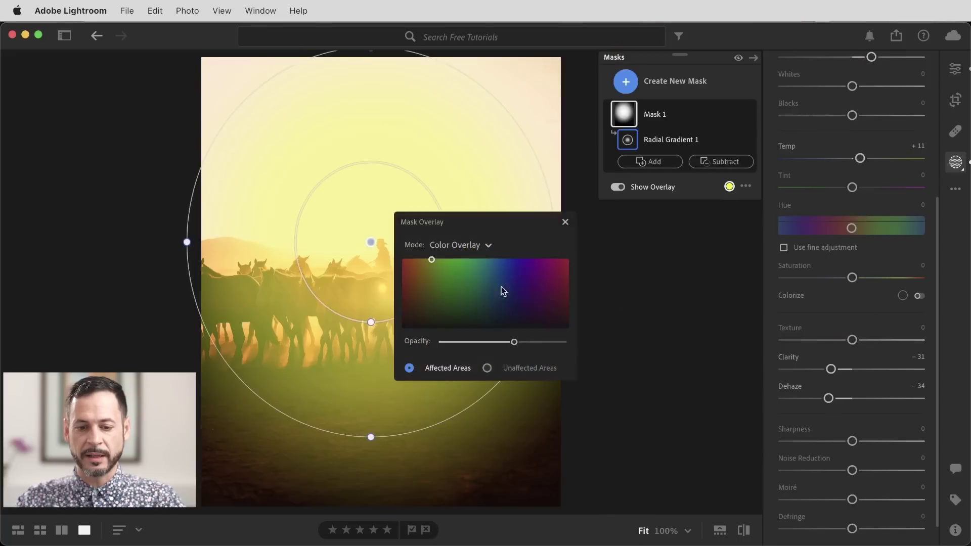
drag(448, 284, 403, 260)
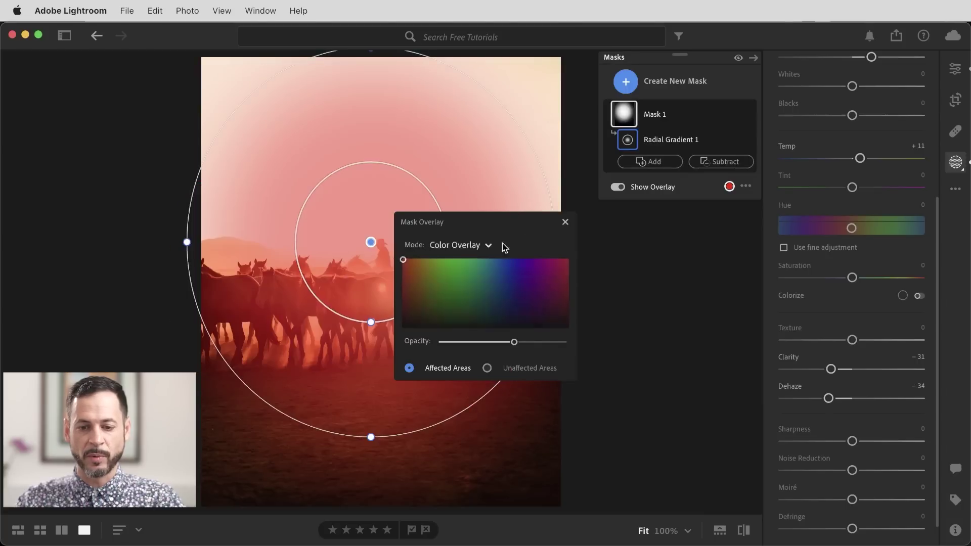
Hide the mask overlay, move the radial gradient up slightly, and stretch it wider and taller past the photo's sides
click(565, 221)
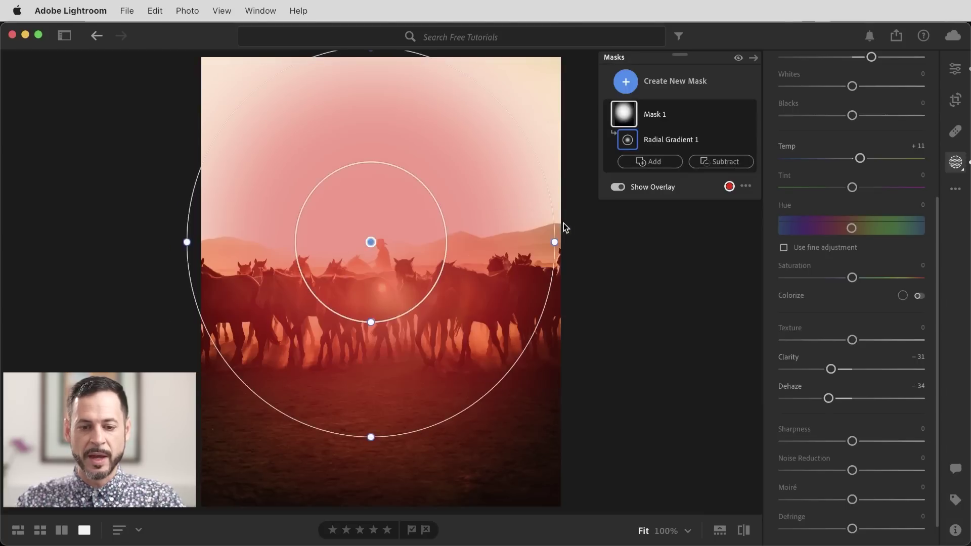
click(617, 187)
drag(358, 248, 369, 225)
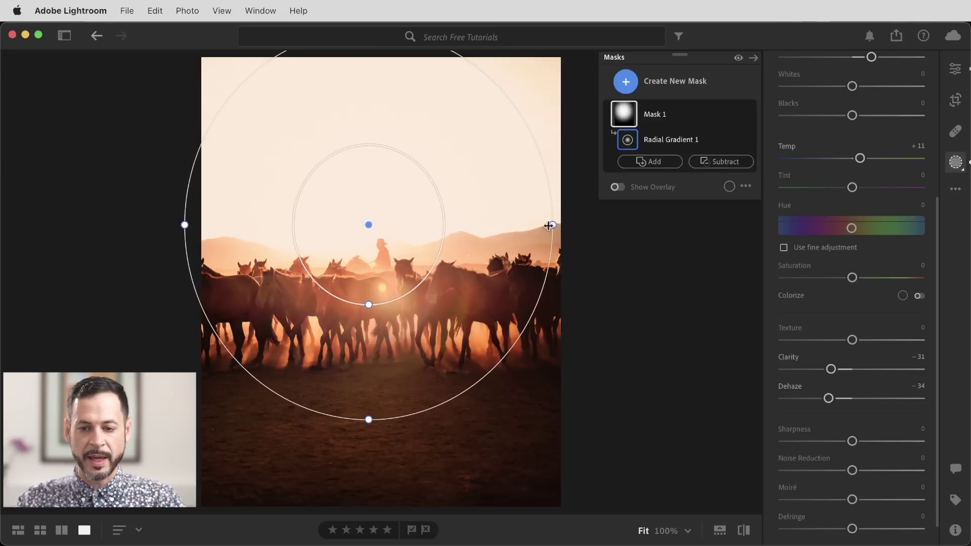
drag(556, 222, 576, 223)
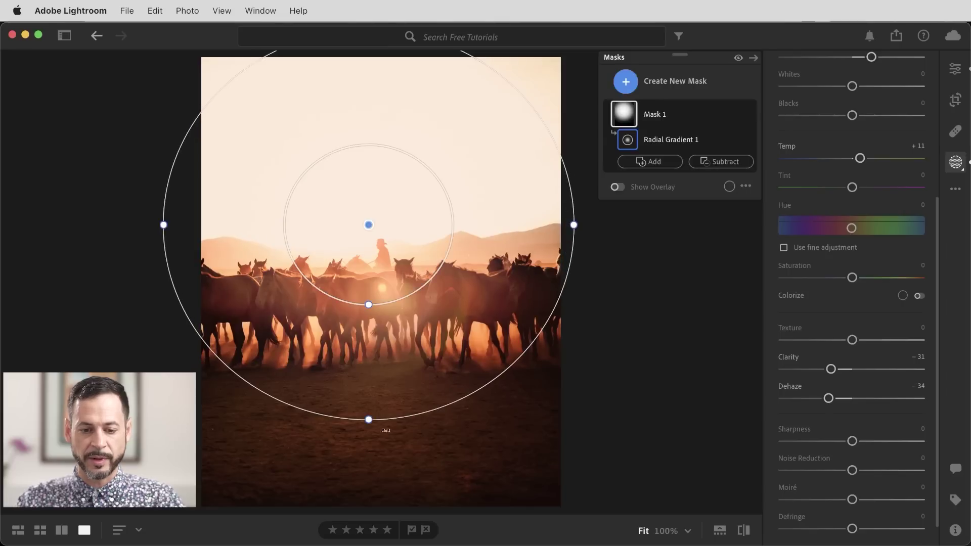
drag(369, 420, 369, 455)
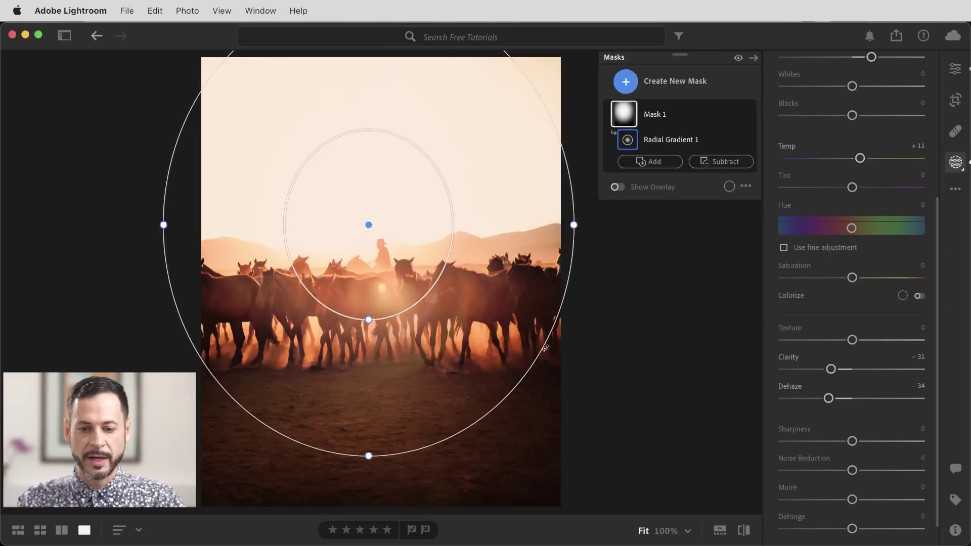
Set the large radial gradient's Feather to 73 for a softer edge transition
scroll(820, 131, up, 5)
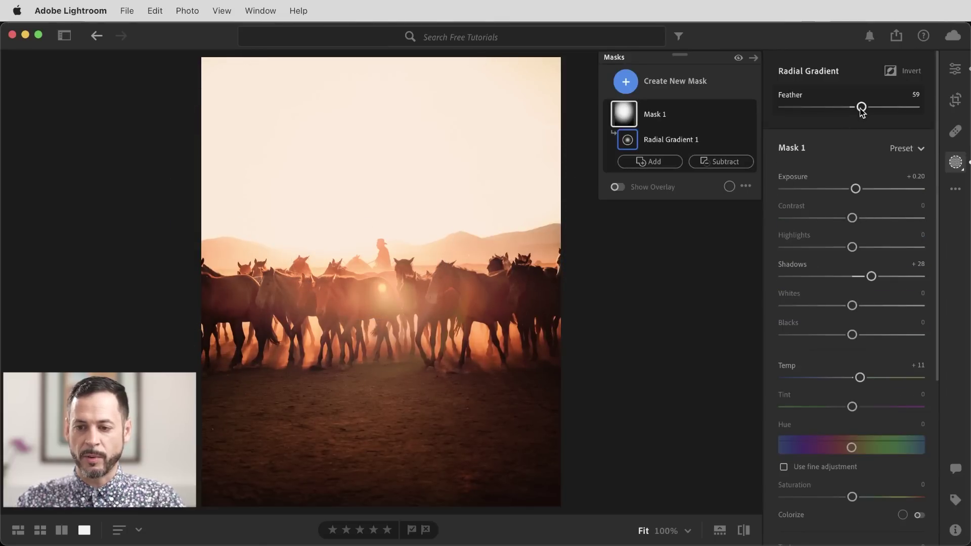
drag(862, 108, 786, 101)
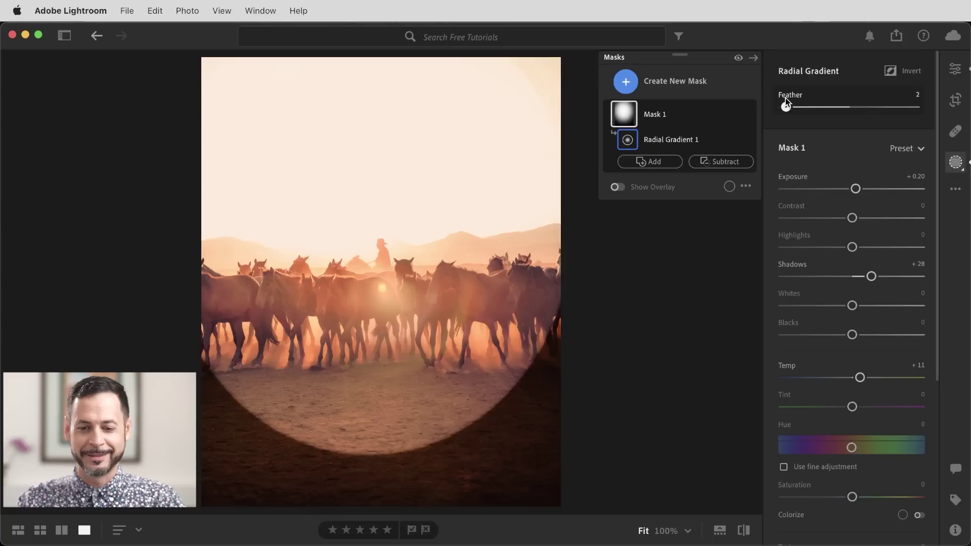
drag(787, 98, 879, 96)
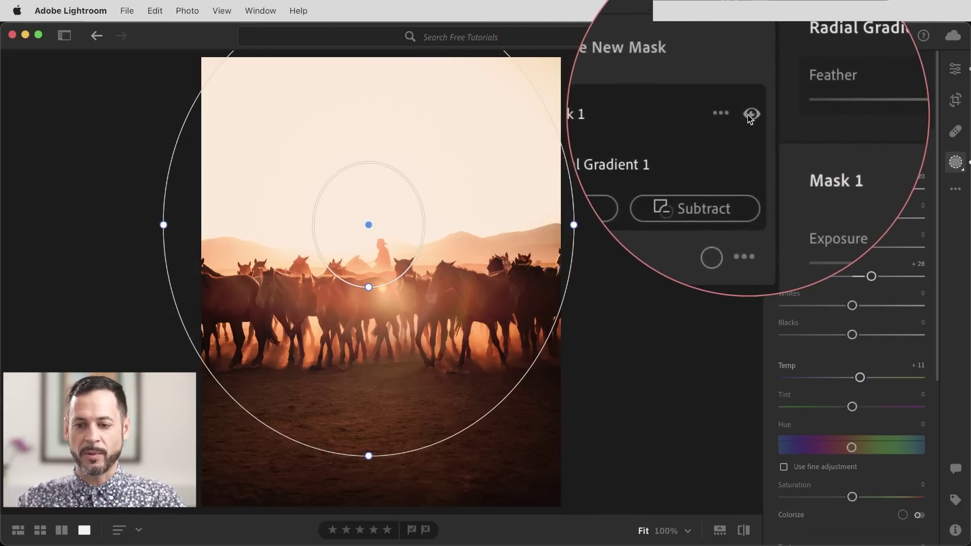
Compare the photo with and without the large radial mask by toggling that mask's visibility
click(749, 114)
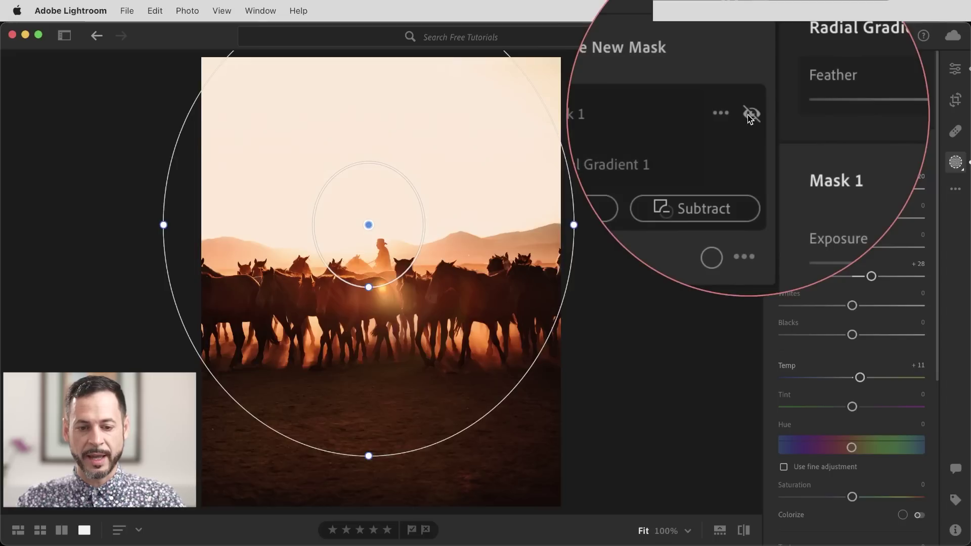
click(750, 114)
click(749, 115)
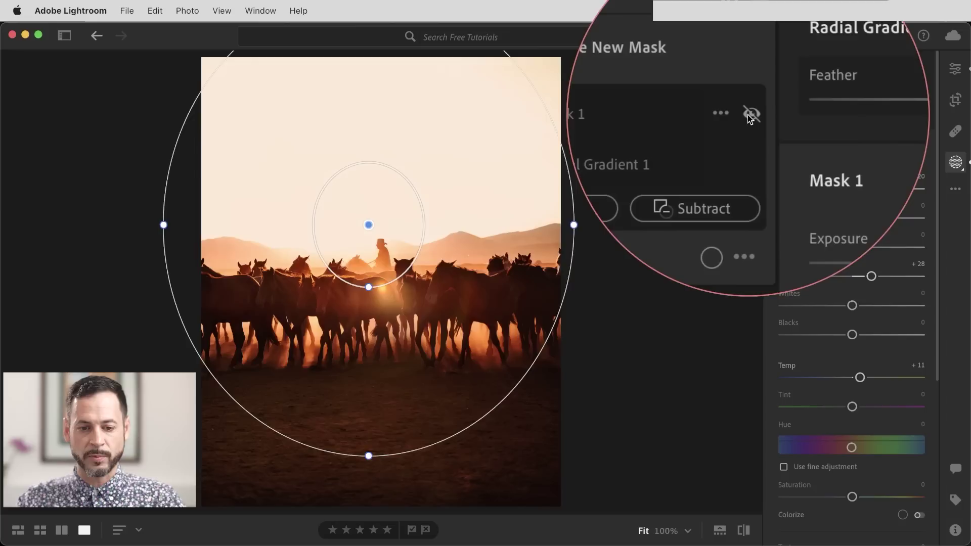
click(750, 114)
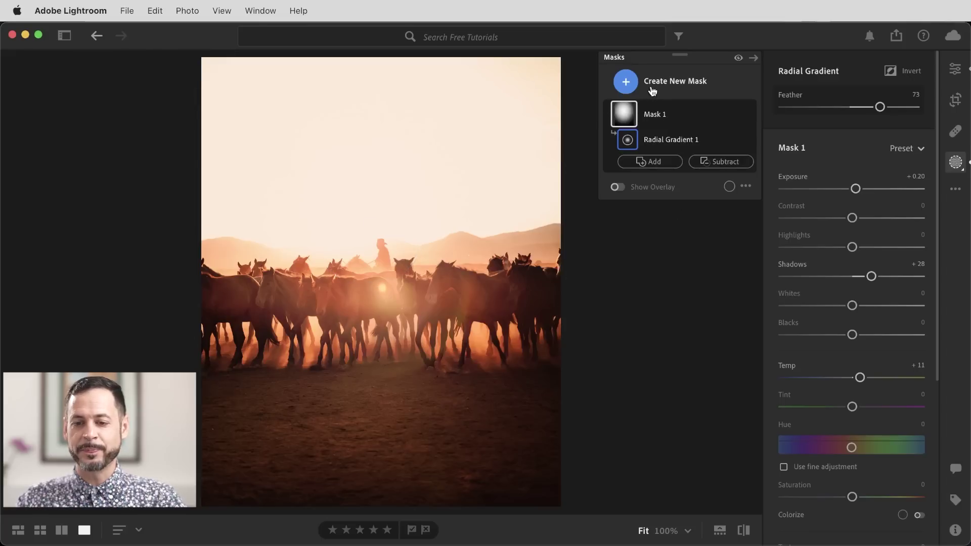
Create a second, smaller radial gradient mask centred on the bright sky just beside the rider, reaching down over the horses
click(657, 88)
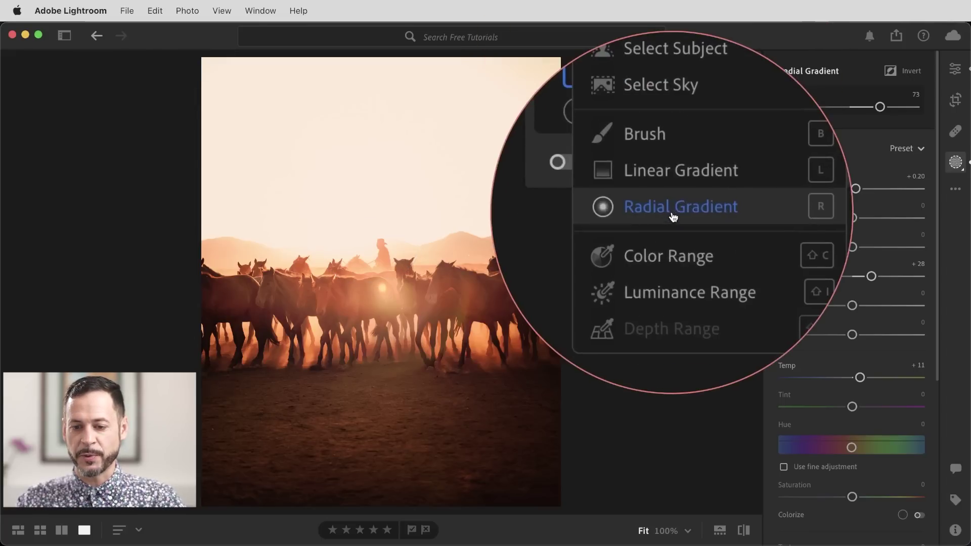
click(673, 215)
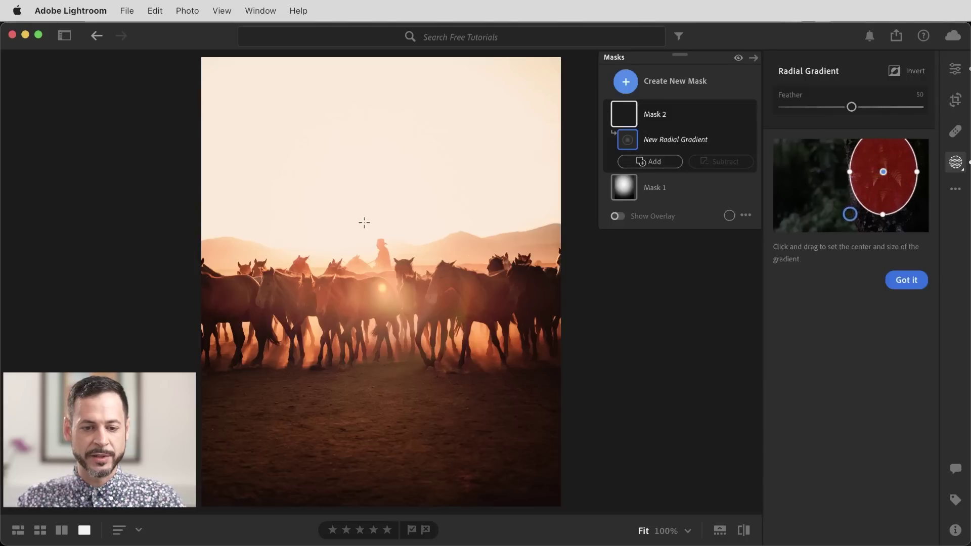
drag(360, 233, 420, 298)
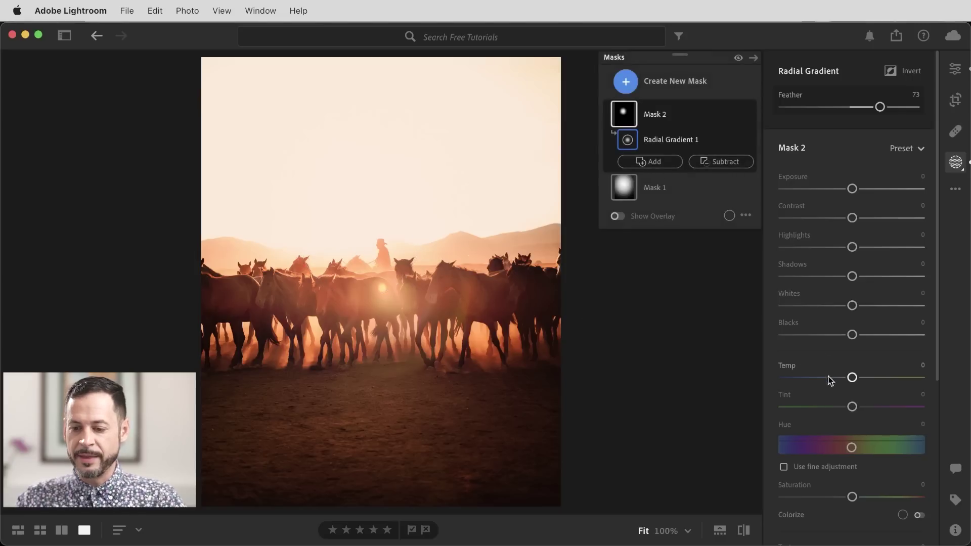
Set the small radial mask's Temp to +67, Shadows to +58 and Exposure to +1.24
drag(853, 379, 876, 380)
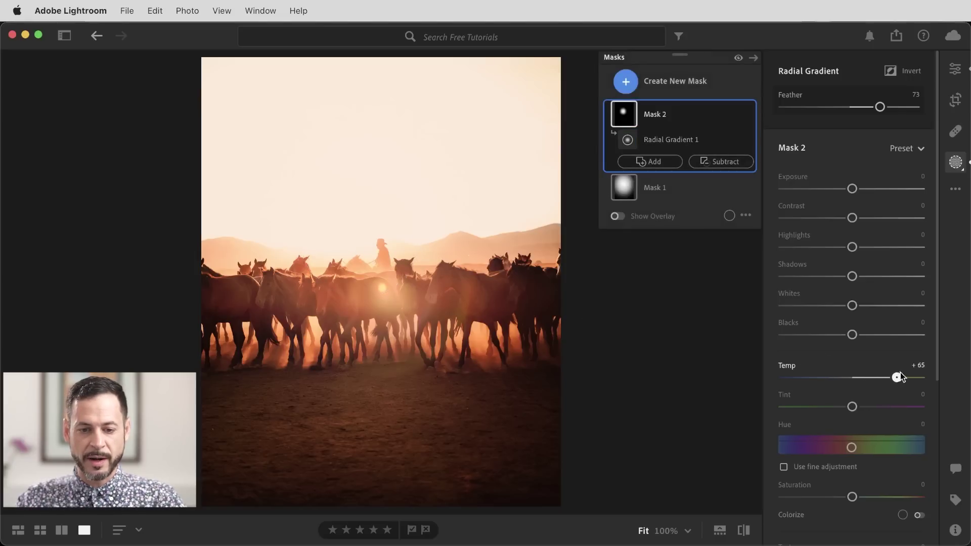
drag(854, 278, 892, 277)
drag(853, 189, 860, 189)
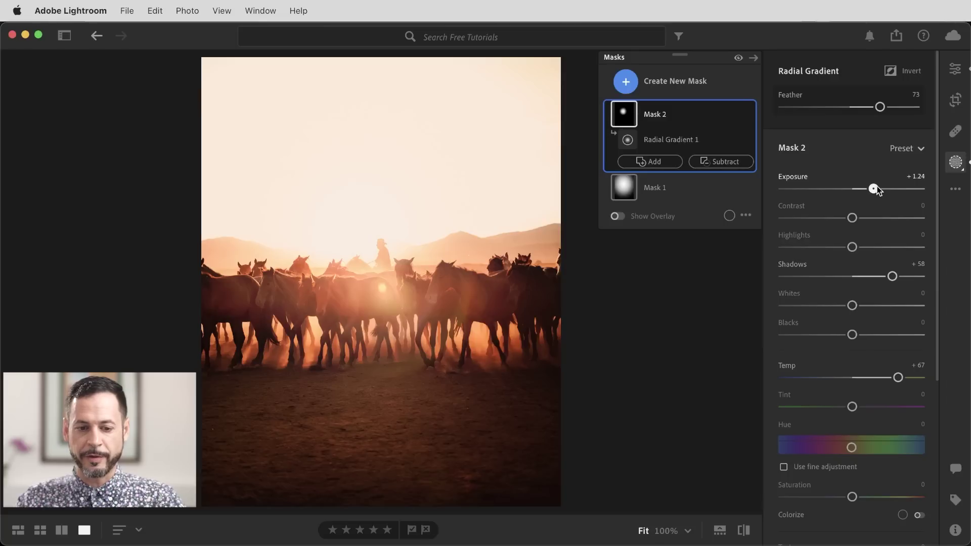
drag(876, 191, 876, 190)
Compare the photo with and without the small radial mask by toggling that mask's visibility
mouse_move(752, 116)
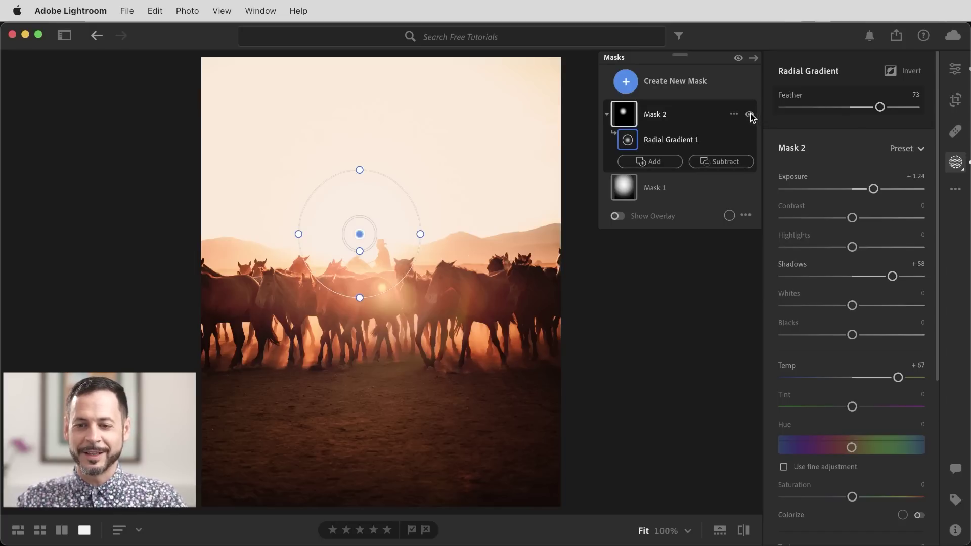
click(750, 115)
click(750, 115)
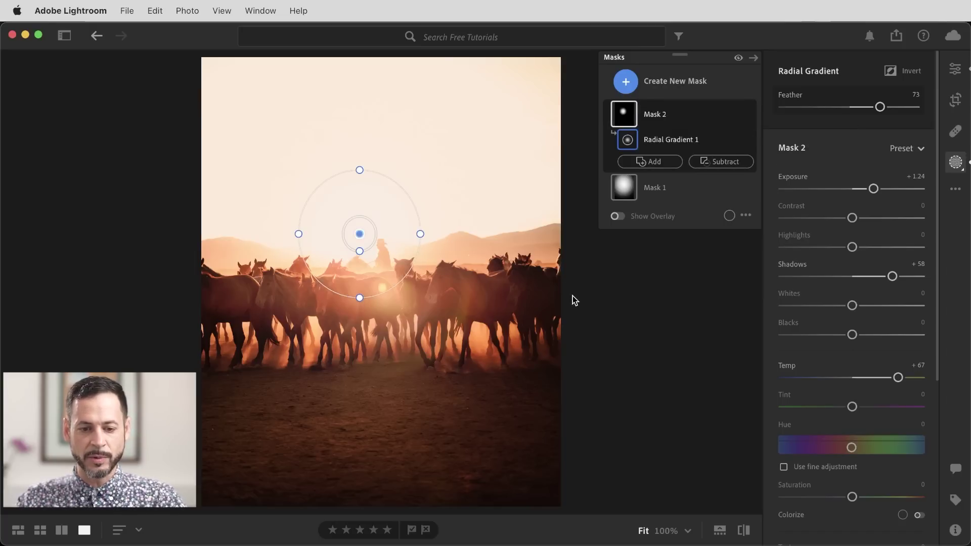
Select the large radial mask, Mask 1, and set its Tint to −39
click(661, 187)
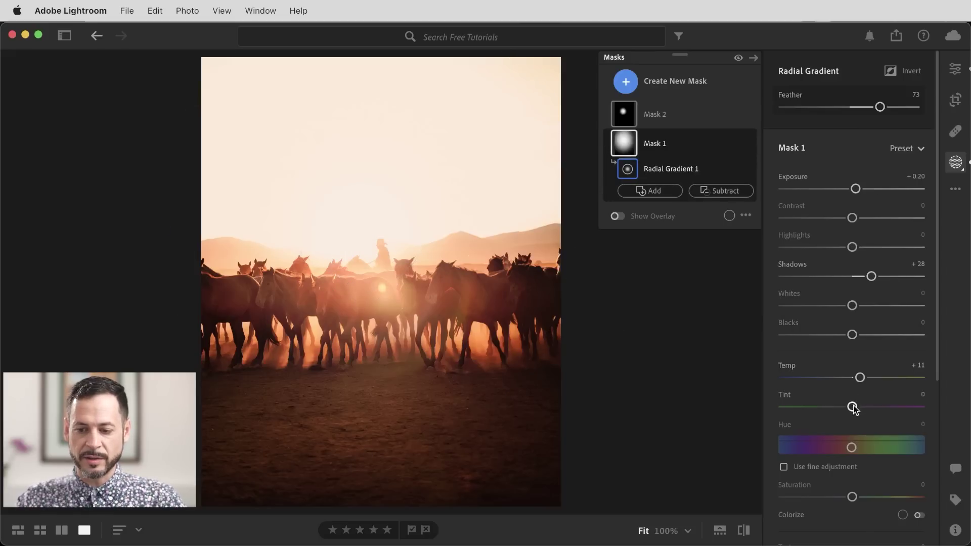
drag(838, 407, 831, 410)
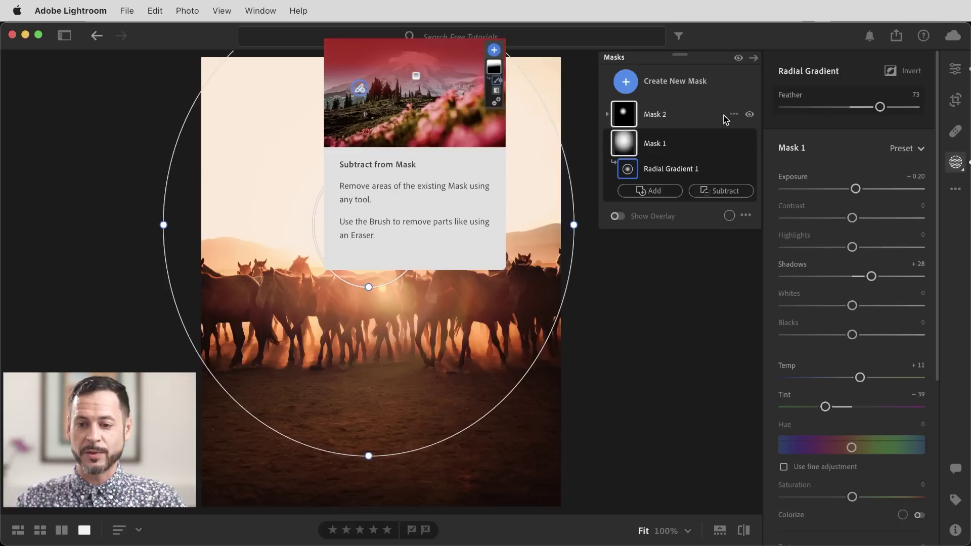
Compare the photo with and without all masks by toggling their combined visibility
click(738, 58)
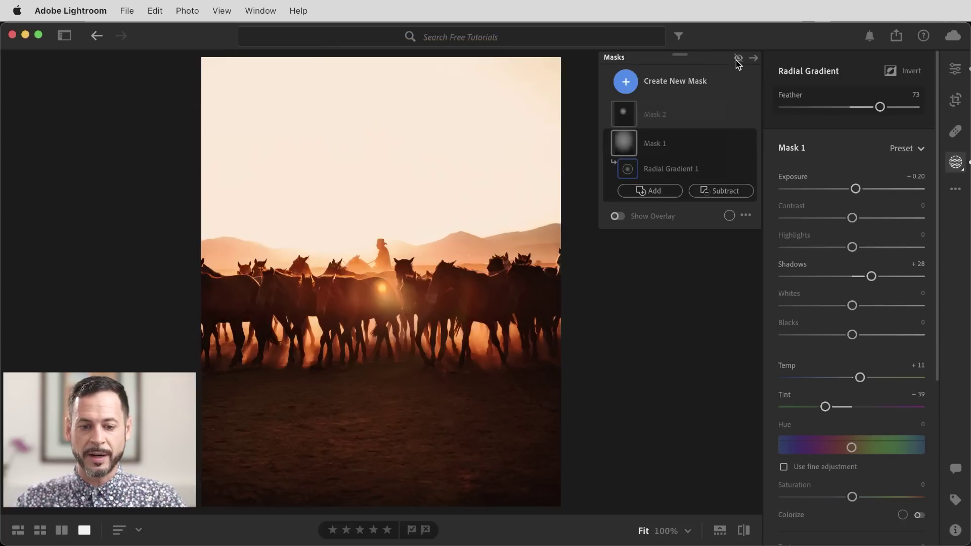
click(738, 58)
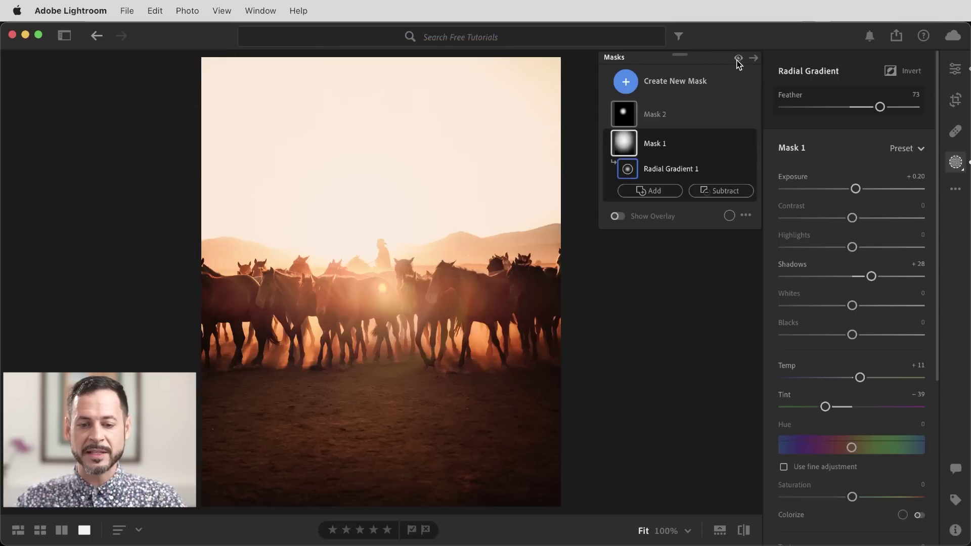
click(737, 59)
click(738, 59)
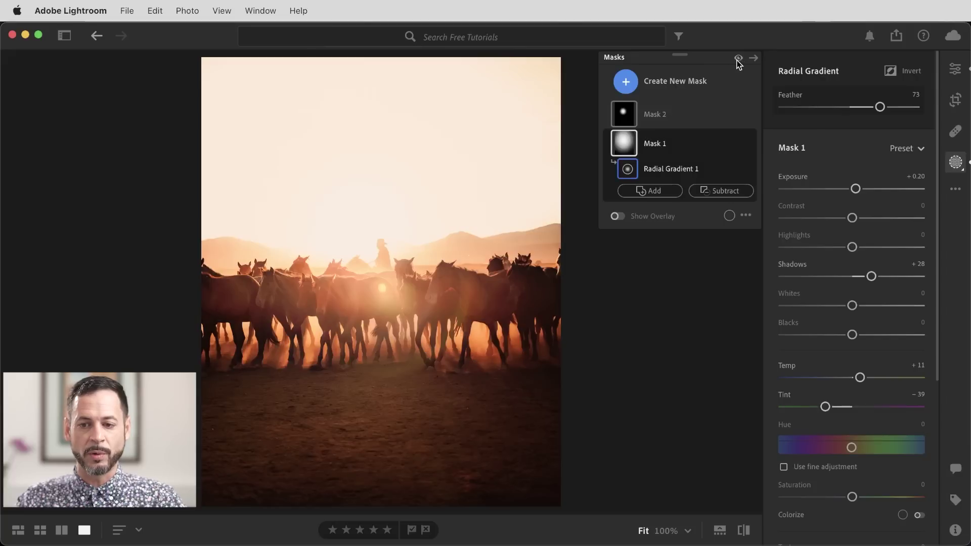
click(738, 59)
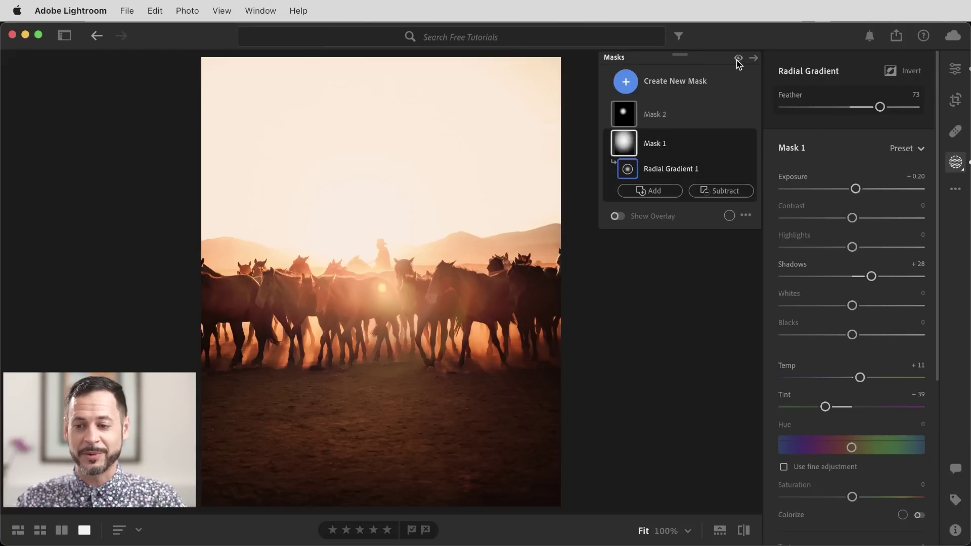
Close the masking tools and compare the edited photo with the original
click(956, 163)
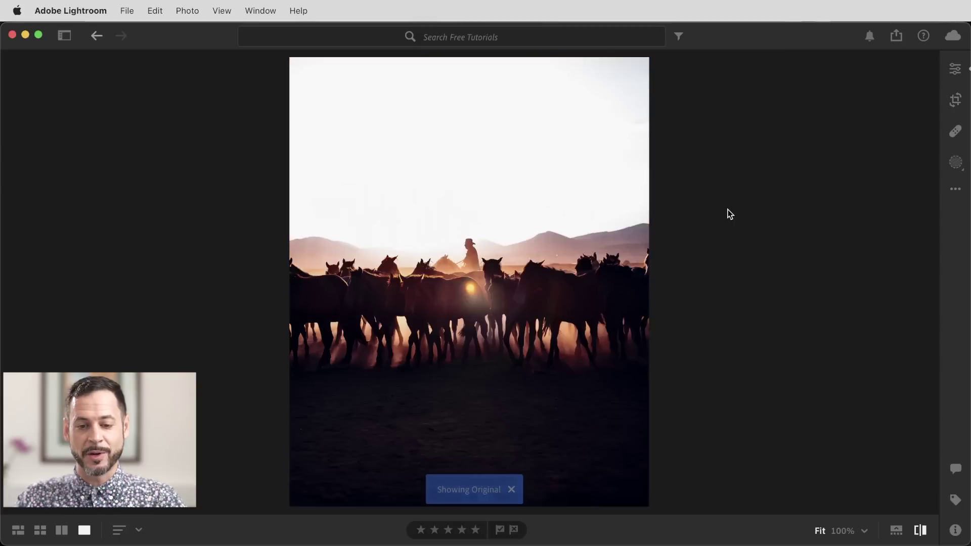
key(backslash)
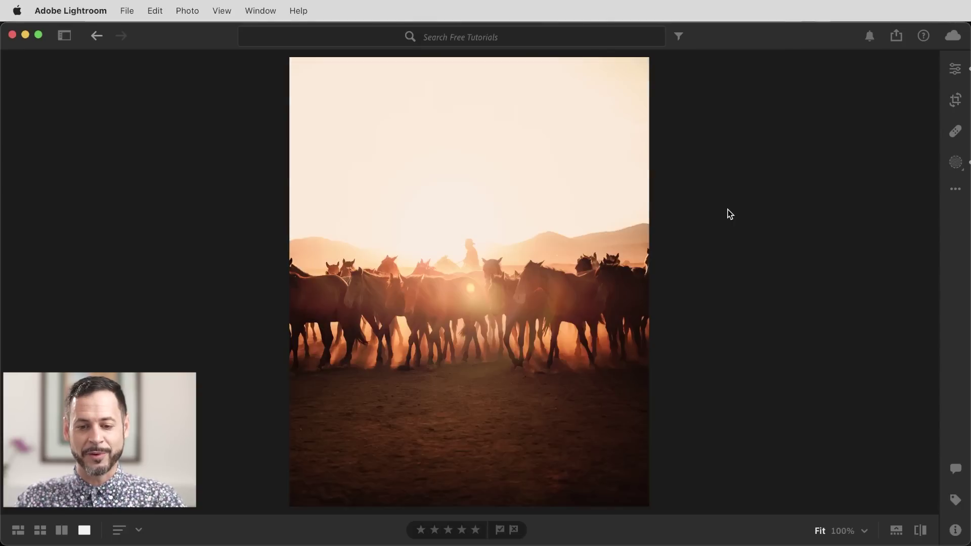
key(backslash)
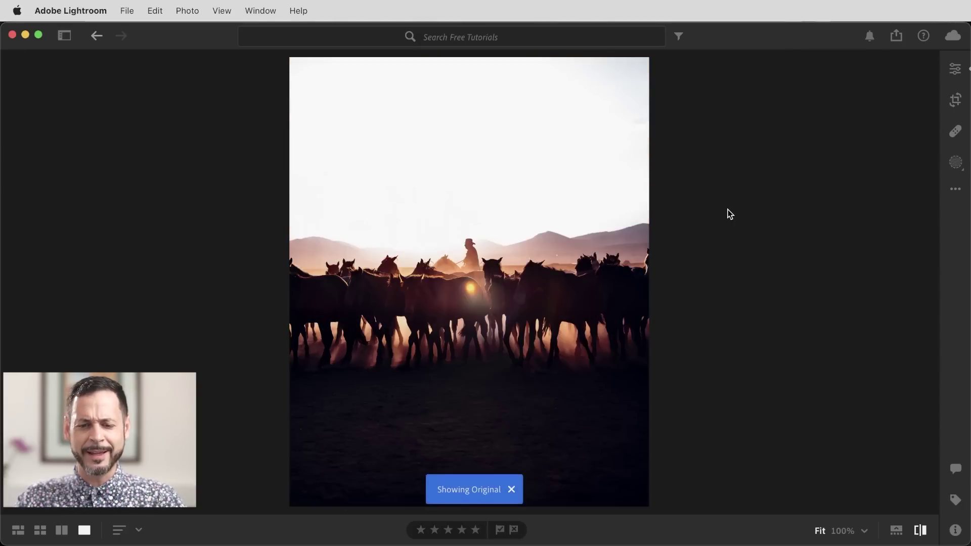
key(backslash)
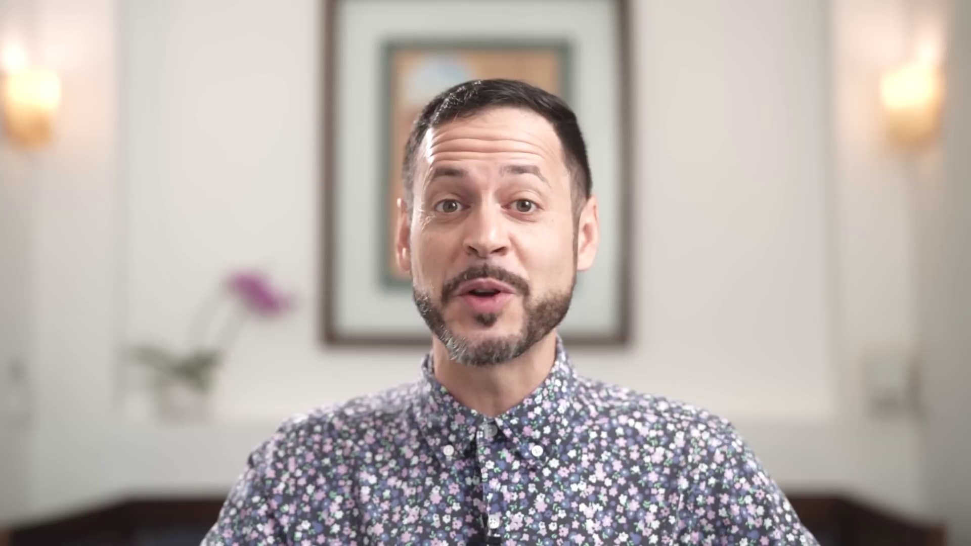